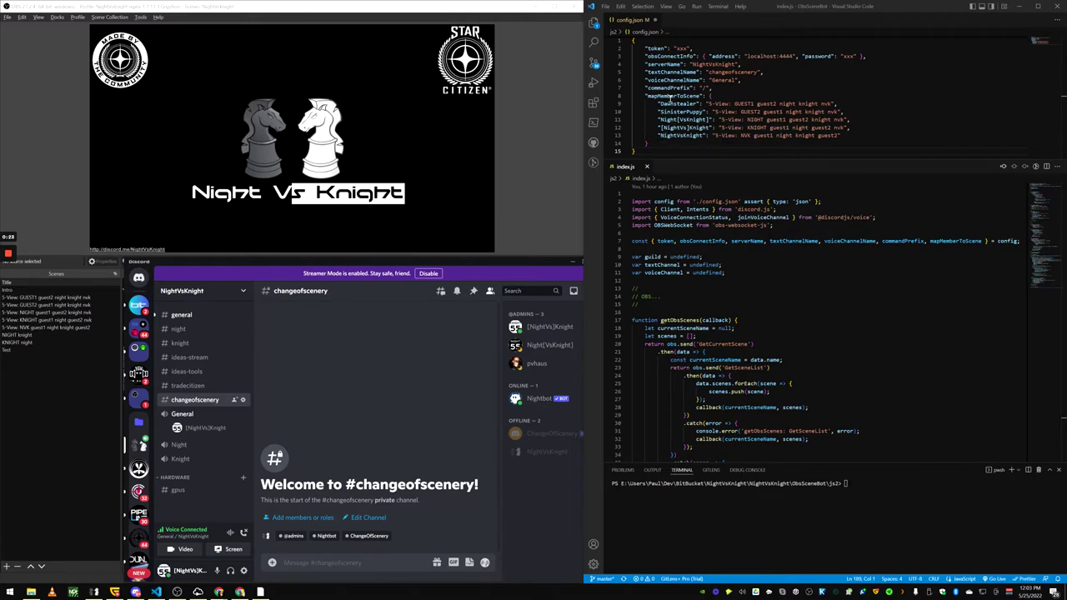
Step: Review the config file, highlighting the Dawnstealer member name and its mapped scene
click(667, 96)
double_click(679, 104)
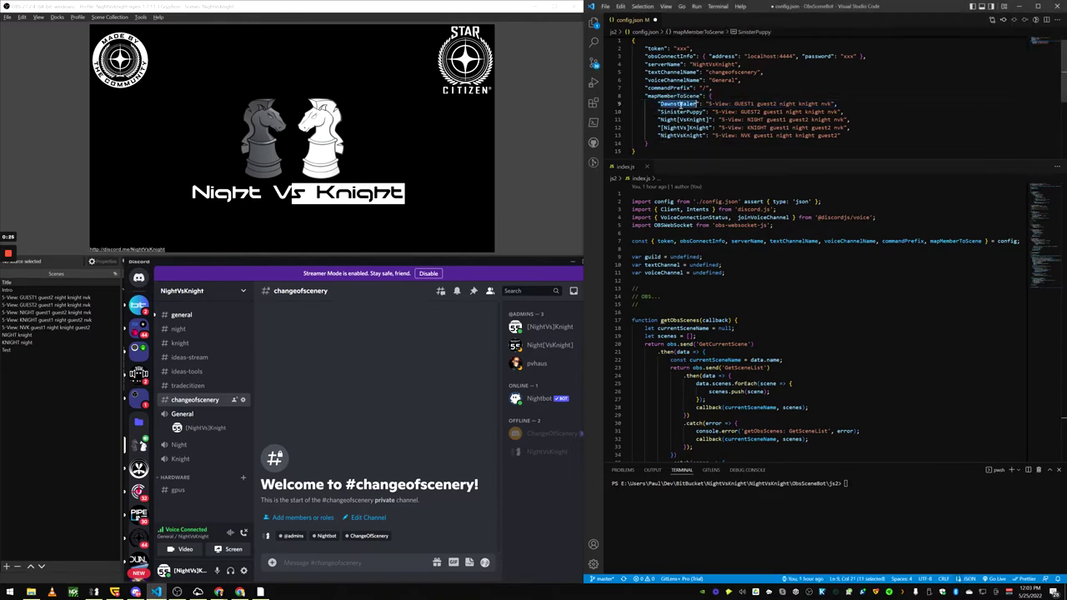
drag(708, 104, 830, 104)
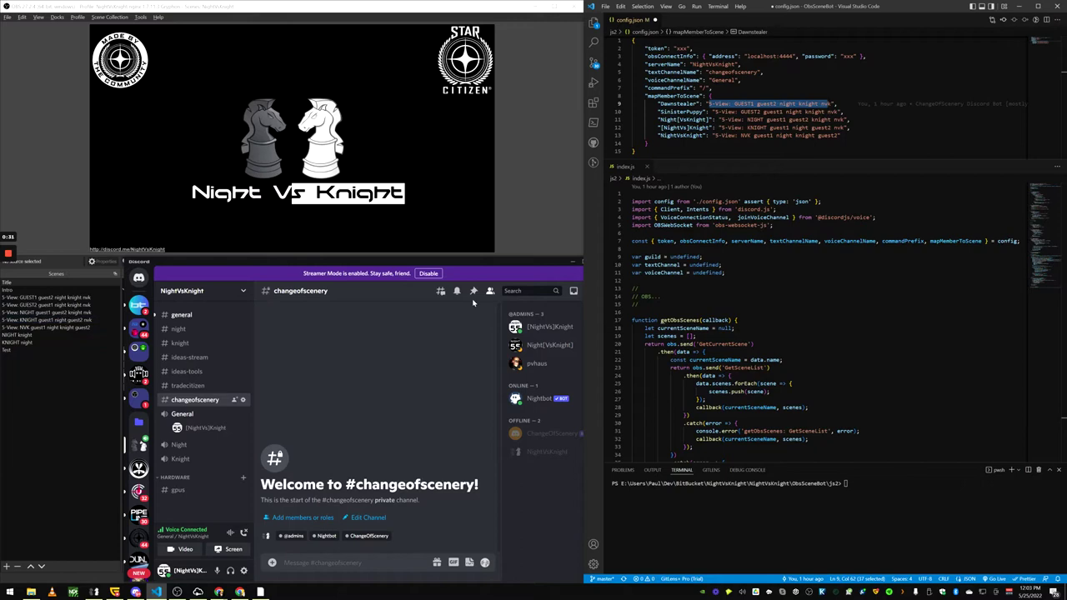
scroll(717, 290, down, 8)
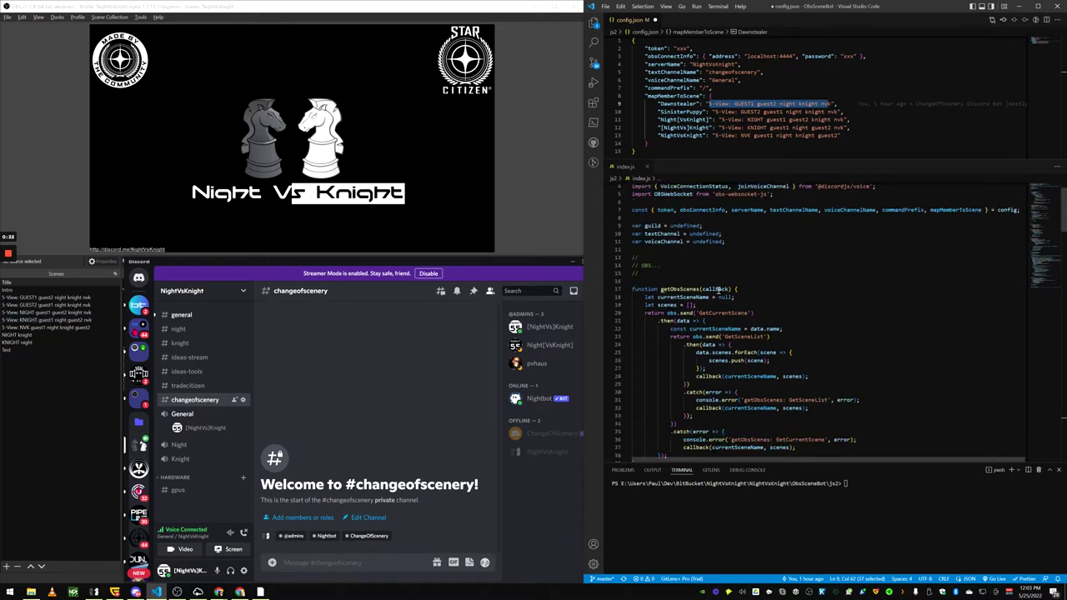
scroll(718, 290, down, 2)
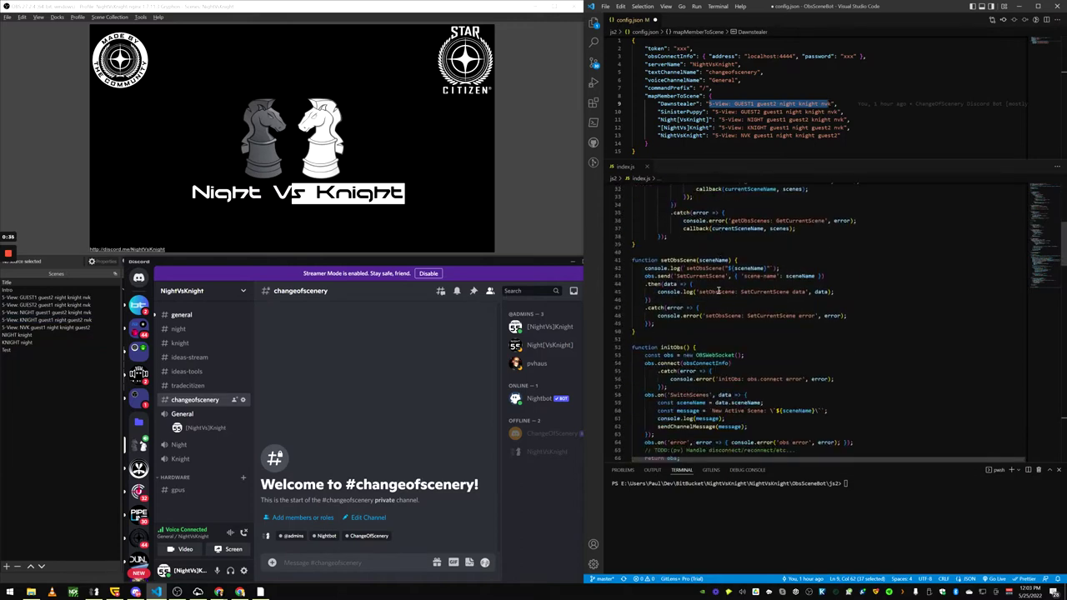
scroll(718, 290, down, 3)
scroll(718, 290, down, 3)
scroll(718, 290, down, 2)
scroll(718, 290, down, 3)
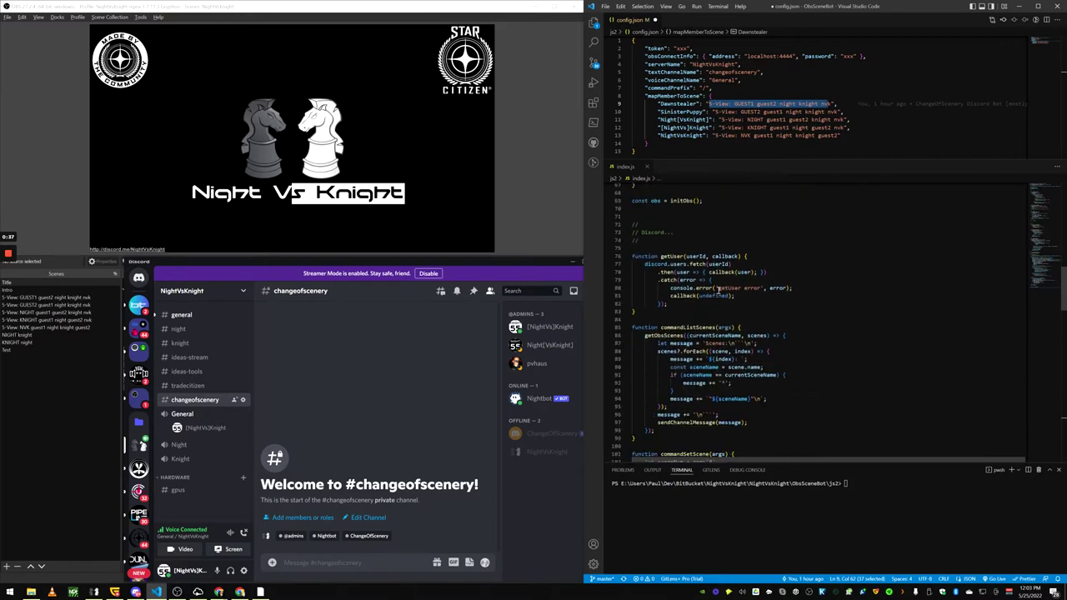
scroll(718, 290, down, 3)
scroll(717, 290, down, 3)
scroll(717, 290, down, 3)
scroll(717, 290, down, 2)
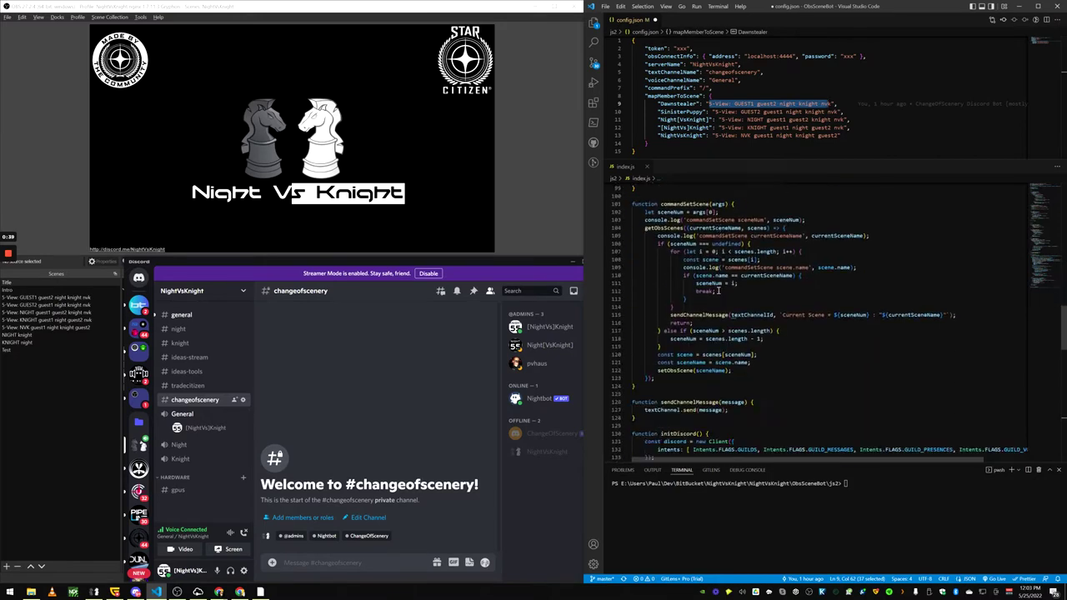
scroll(717, 290, down, 2)
scroll(718, 290, down, 3)
scroll(718, 290, down, 2)
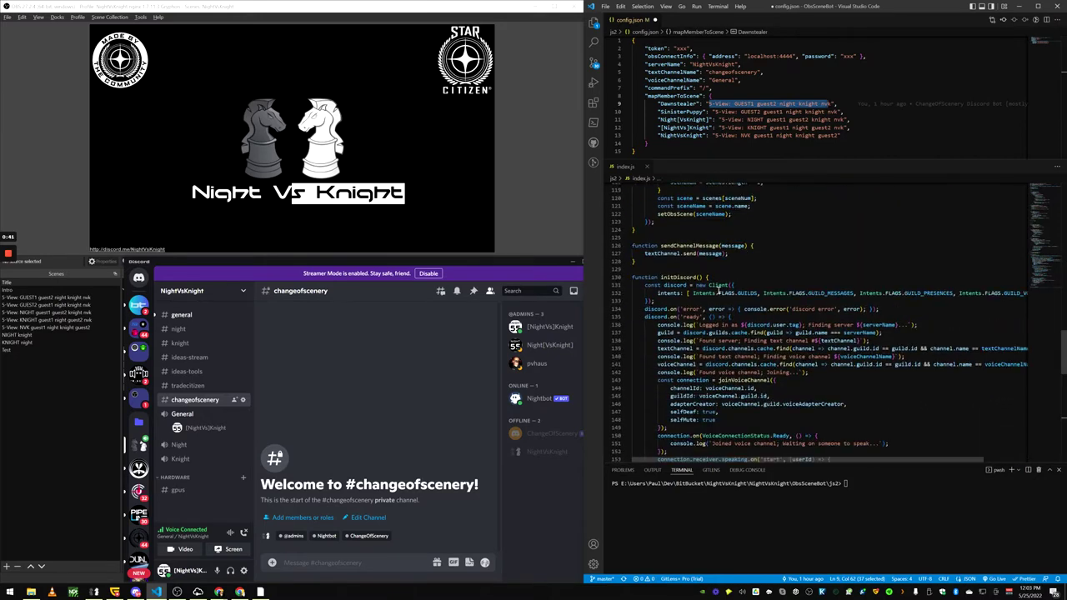
scroll(717, 289, down, 2)
scroll(718, 288, down, 3)
scroll(718, 289, down, 2)
scroll(717, 289, down, 2)
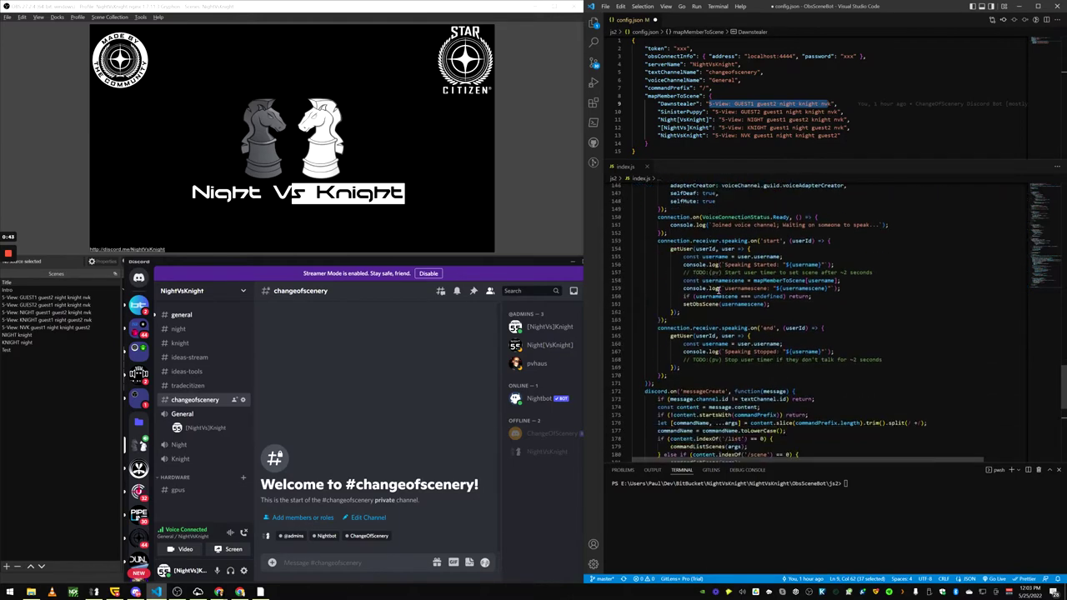
scroll(718, 289, down, 3)
scroll(718, 291, up, 2)
scroll(718, 290, up, 3)
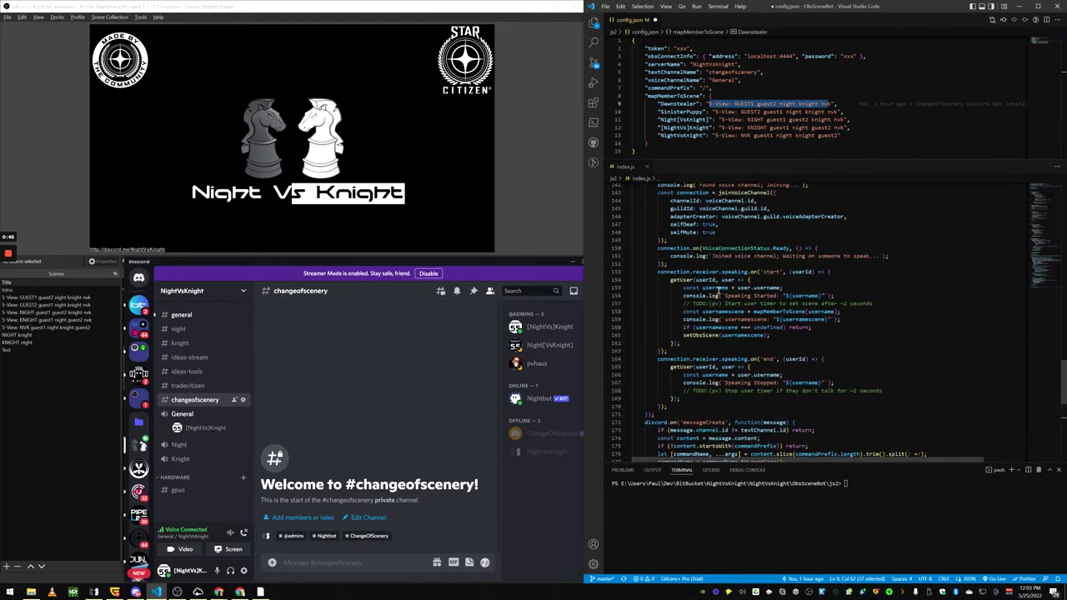
scroll(718, 289, up, 4)
scroll(719, 288, up, 4)
scroll(718, 290, up, 3)
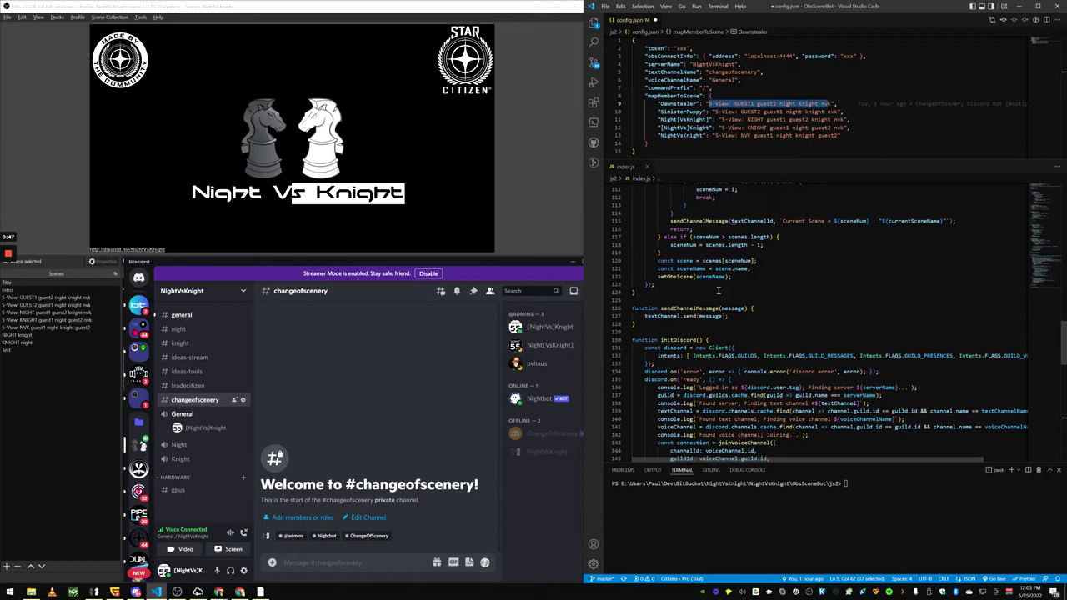
scroll(717, 289, up, 3)
scroll(718, 289, up, 3)
scroll(717, 289, up, 4)
scroll(718, 289, up, 3)
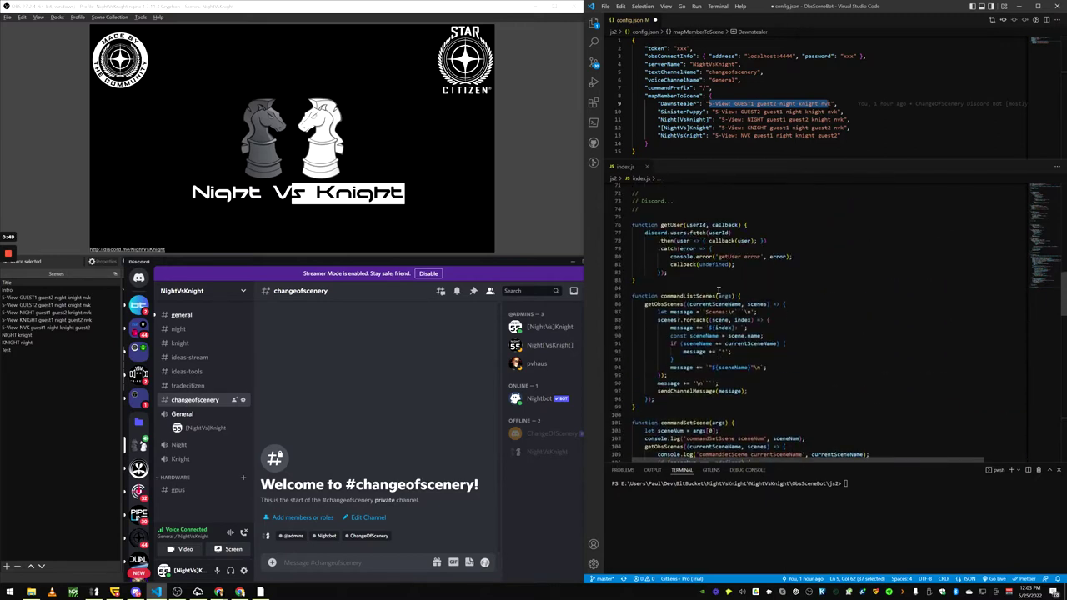
scroll(717, 289, up, 5)
scroll(717, 289, up, 5)
scroll(718, 290, up, 5)
scroll(717, 289, up, 4)
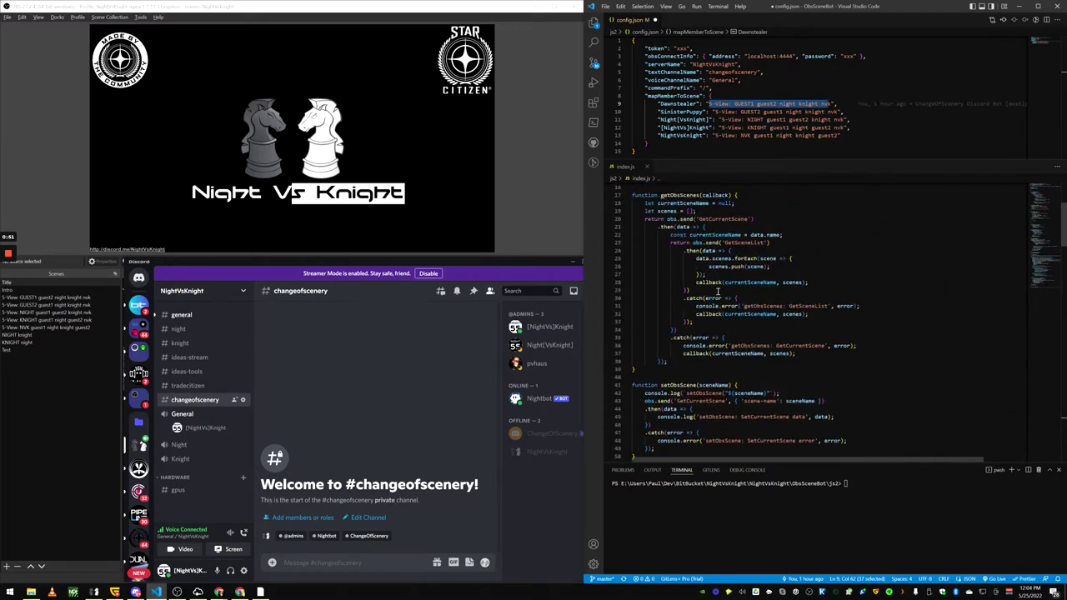
Step: Clear the terminal with cls and restart the bot with node .\index.js
click(842, 496)
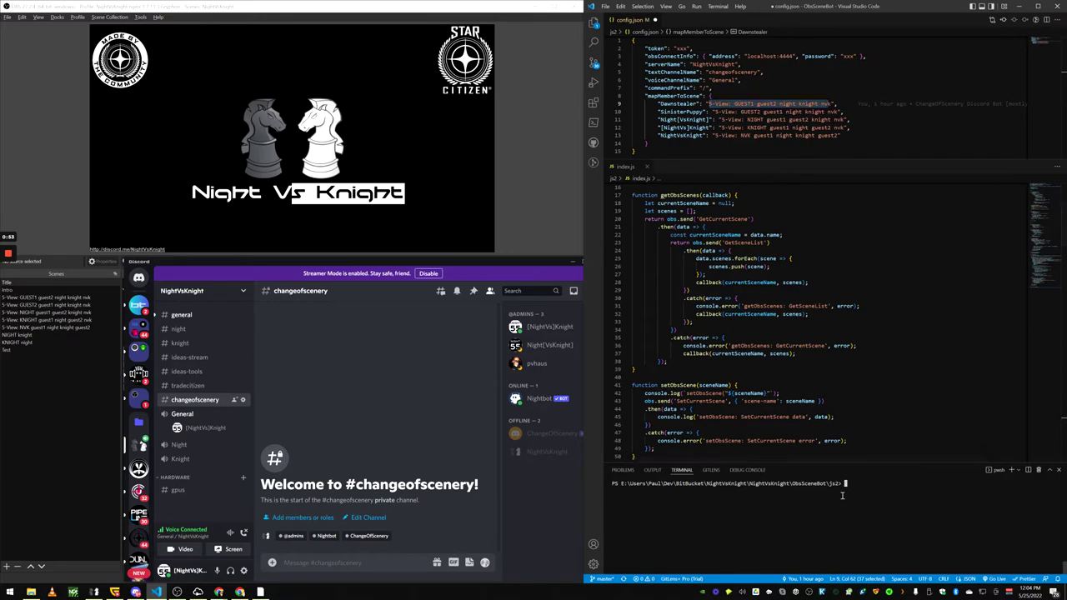
text(cls)
key(Return)
key(Up)
key(Up)
key(Return)
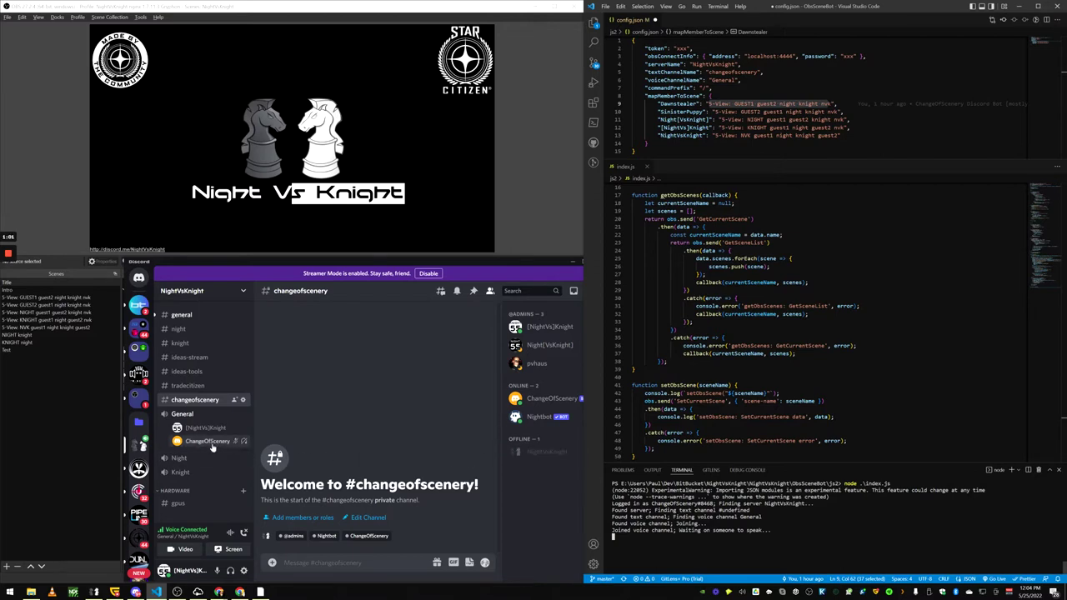
drag(208, 442, 240, 467)
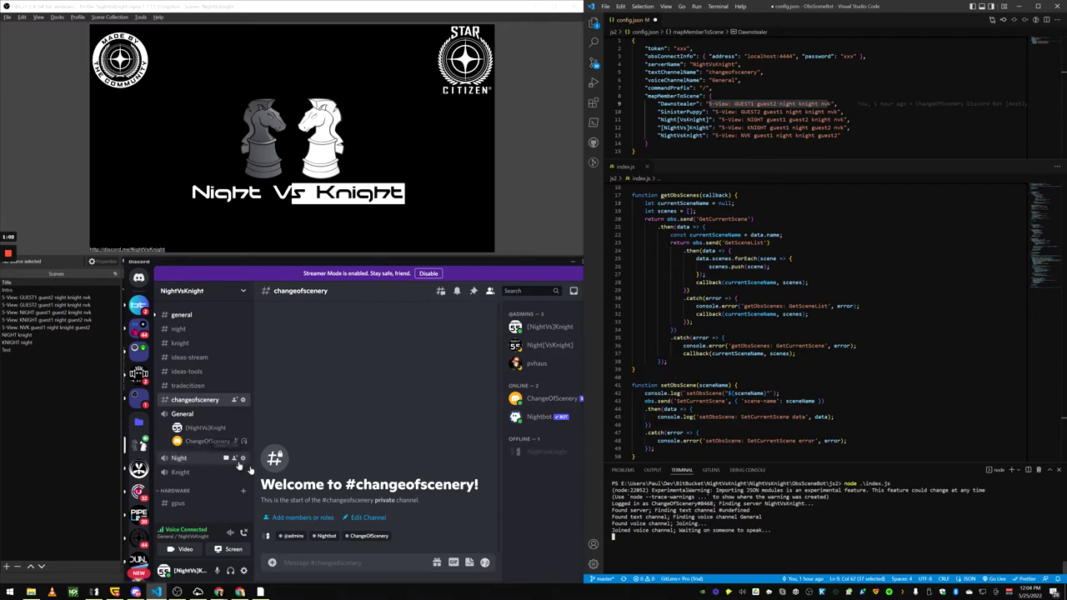
Step: In #changeofscenery, send the bot /nit, then /scene 9, then /scene 4
click(324, 560)
text(/)
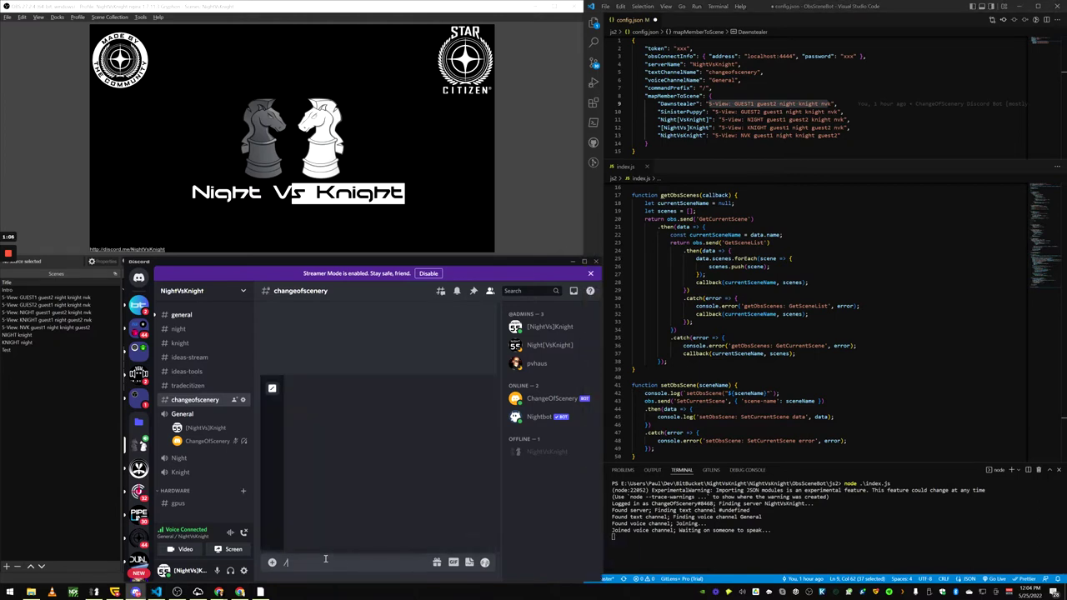
text(nit)
key(Return)
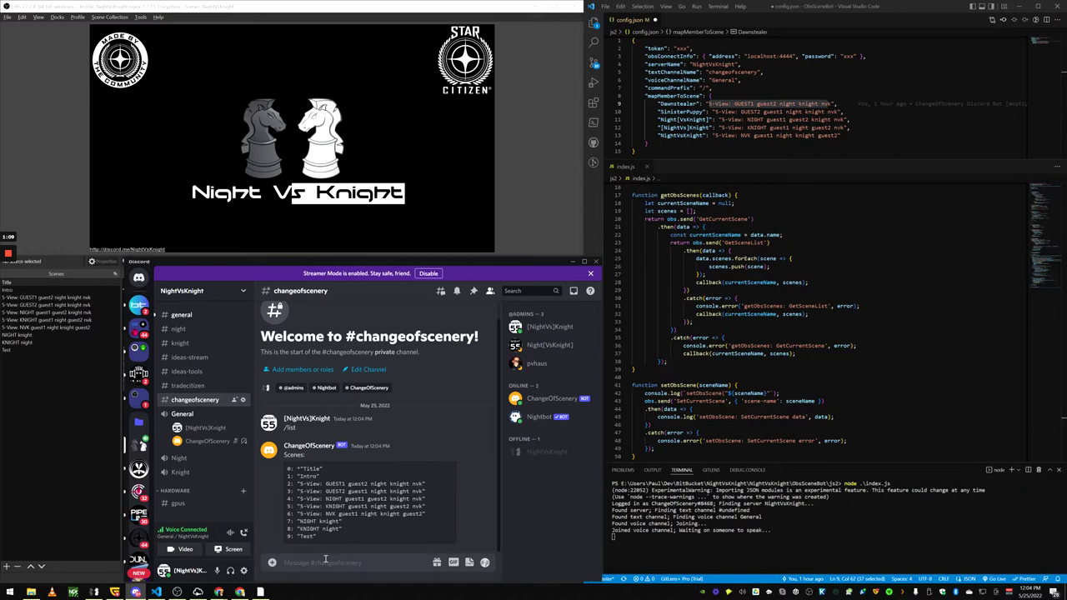
text(/scene)
text( 9)
key(Return)
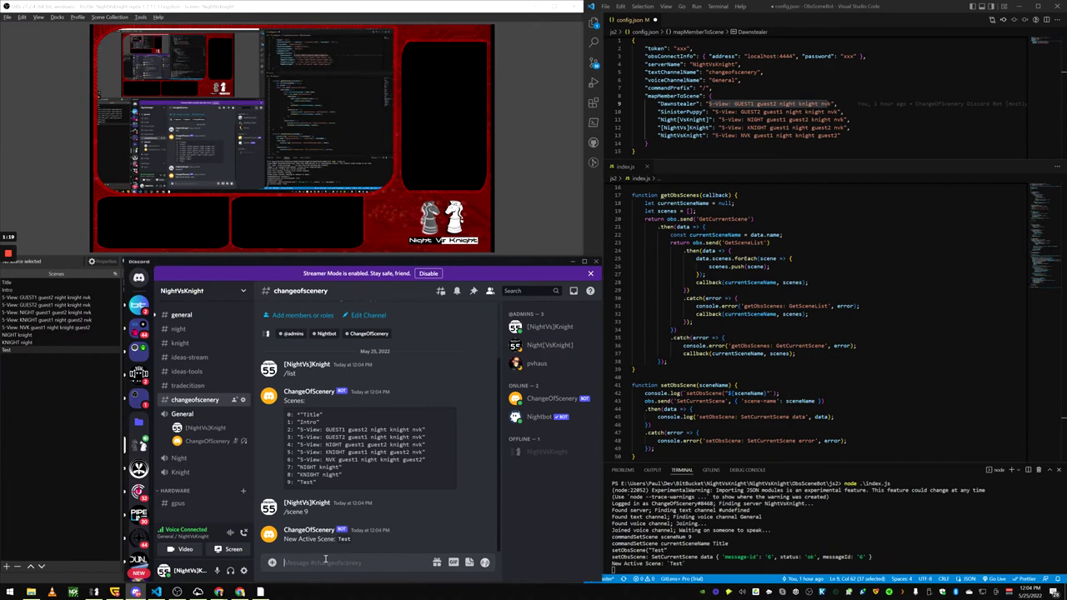
text(/)
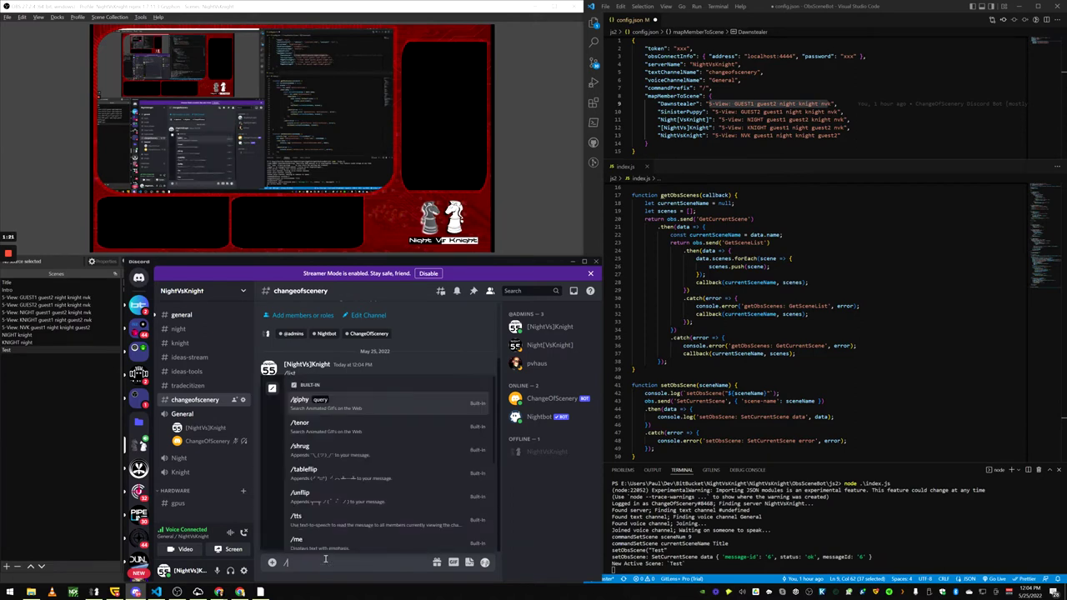
text(scene)
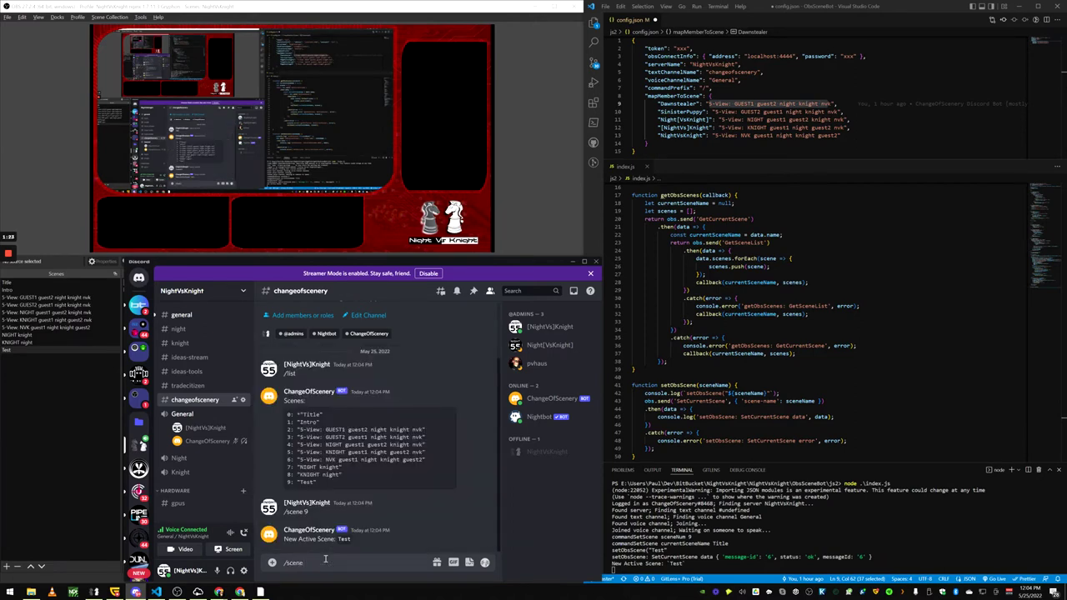
text( 4)
key(Return)
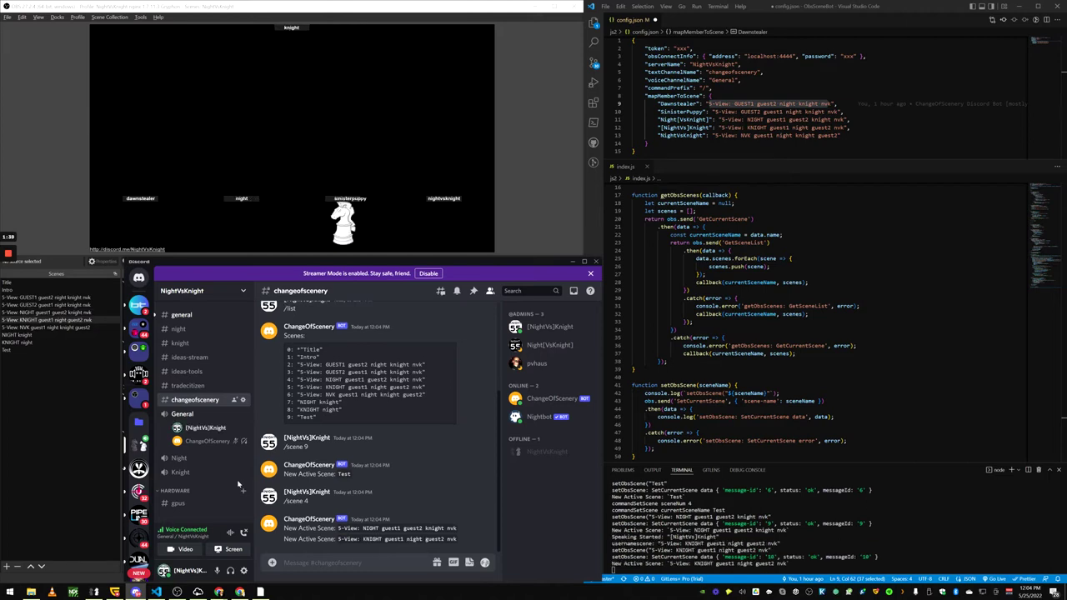
Step: Switch Discord to a different saved account
click(163, 571)
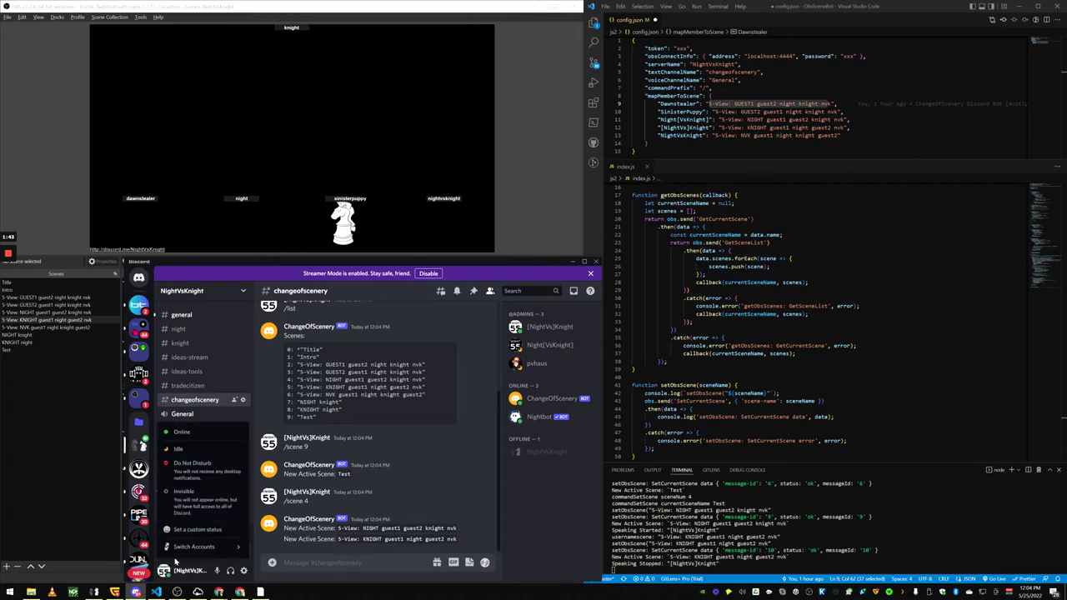
mouse_move(194, 546)
click(244, 532)
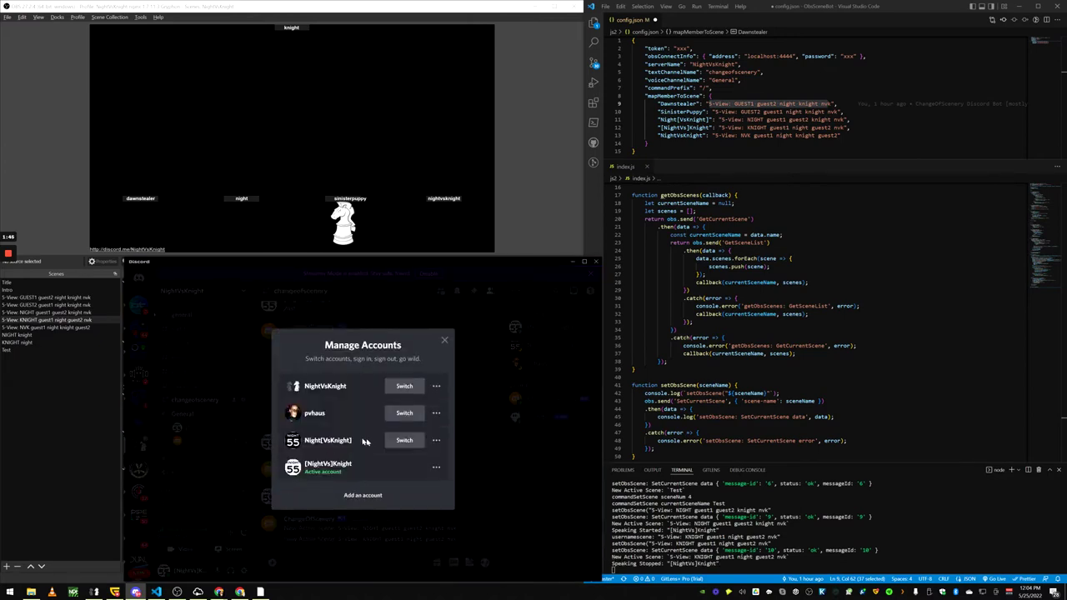
click(404, 440)
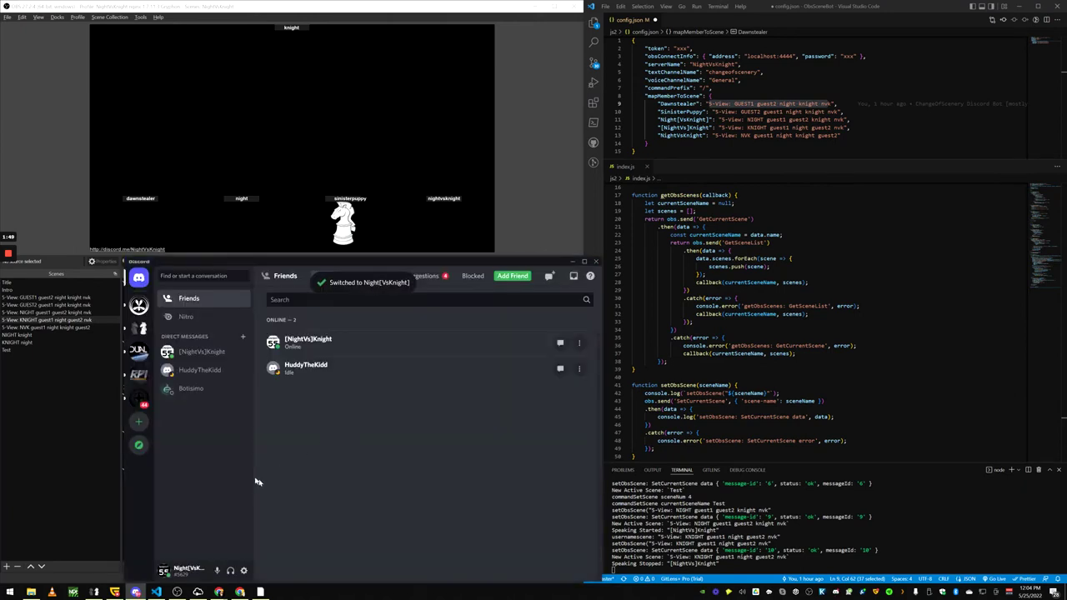
Step: Join the bot server's General voice channel, dismiss the four tips, then switch accounts again
click(139, 327)
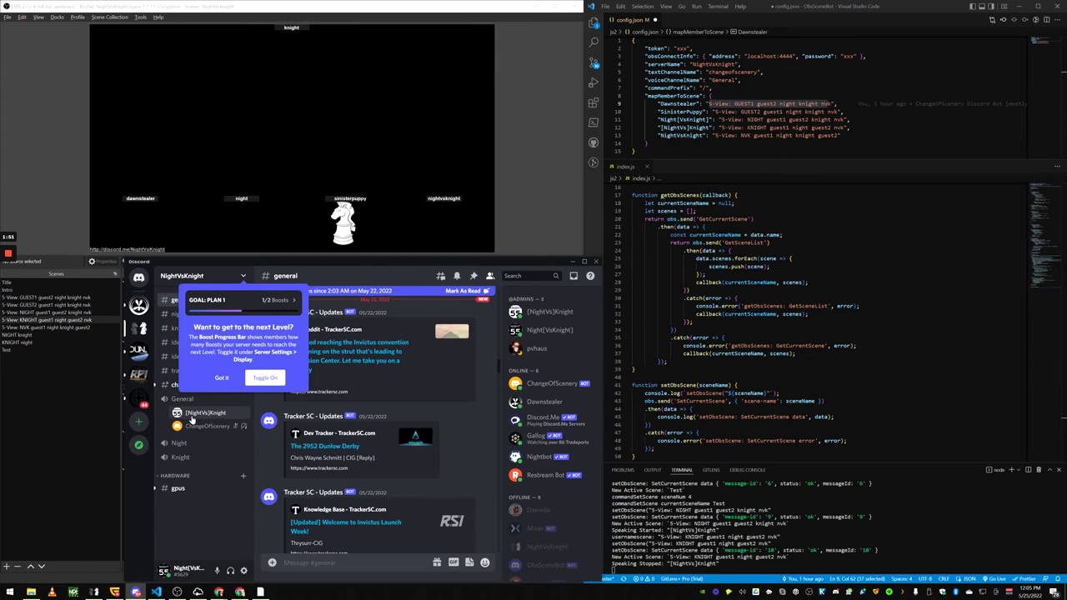
click(185, 399)
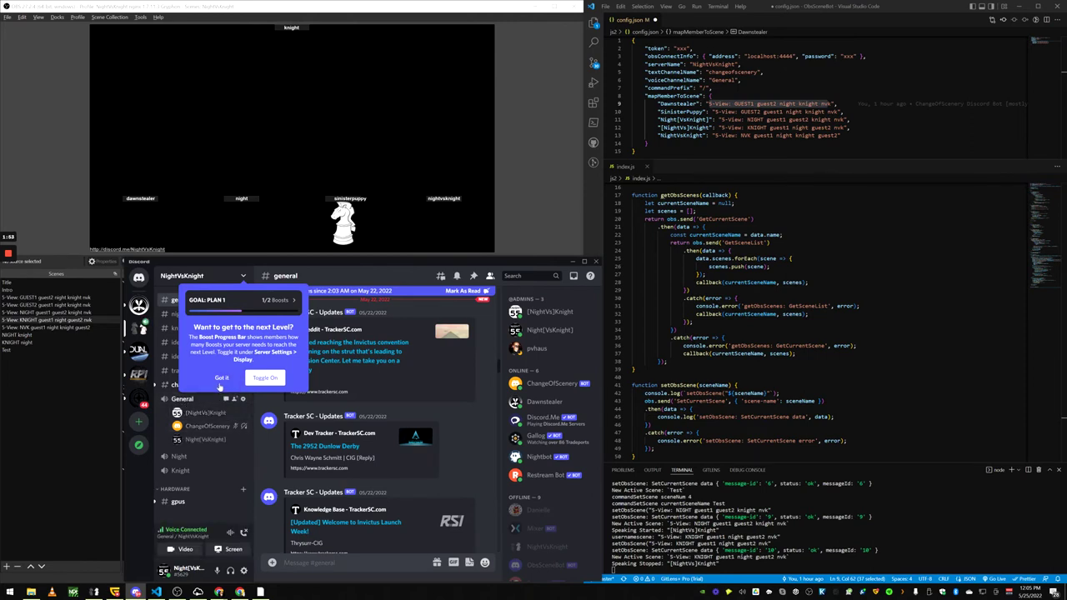
click(219, 382)
click(219, 386)
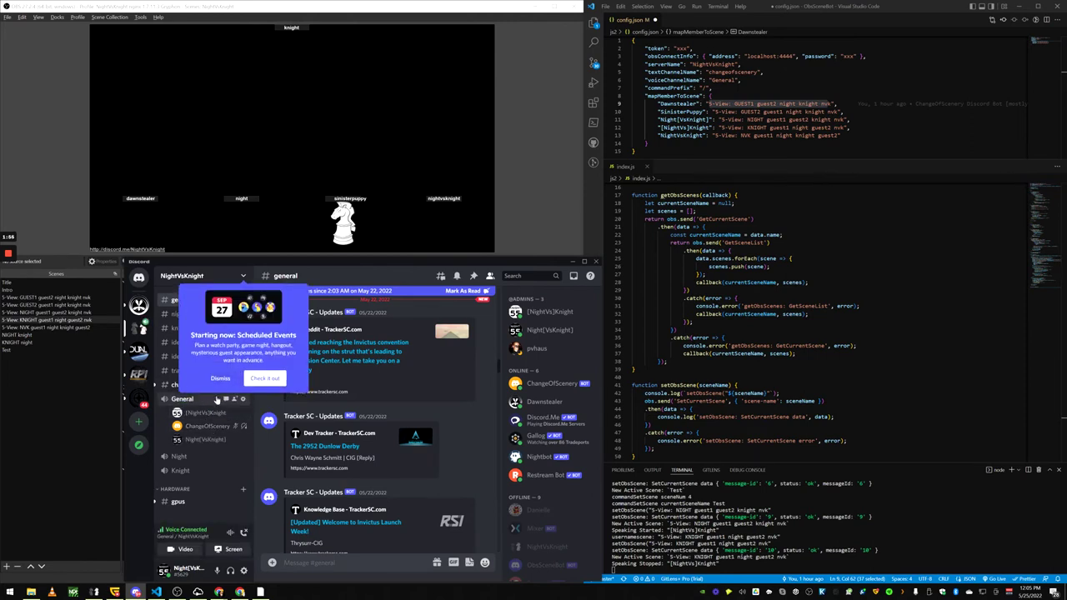
click(220, 378)
click(220, 379)
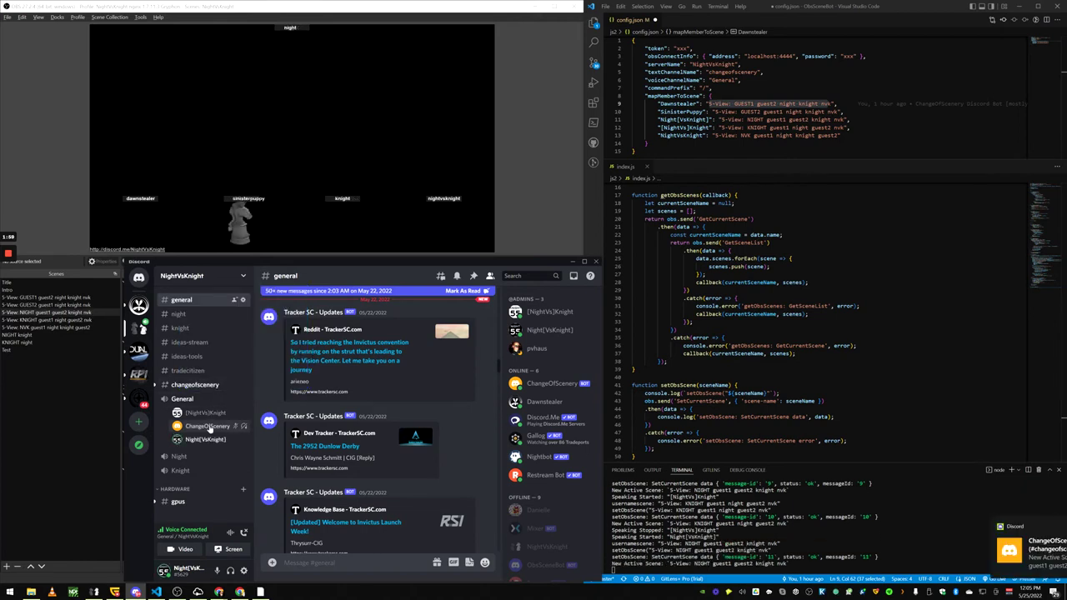
click(164, 571)
mouse_move(218, 547)
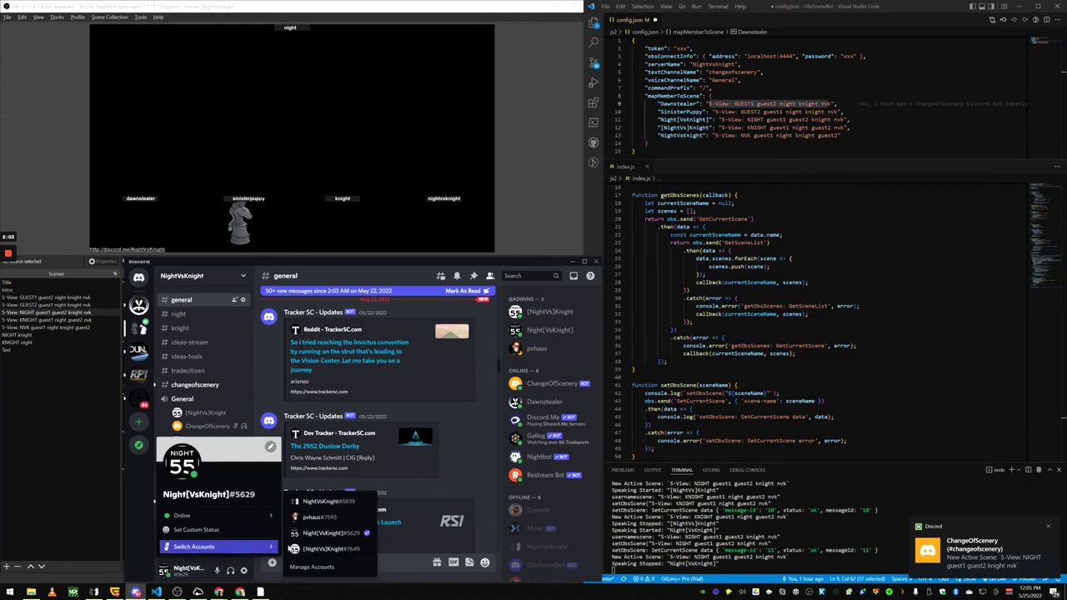
click(321, 501)
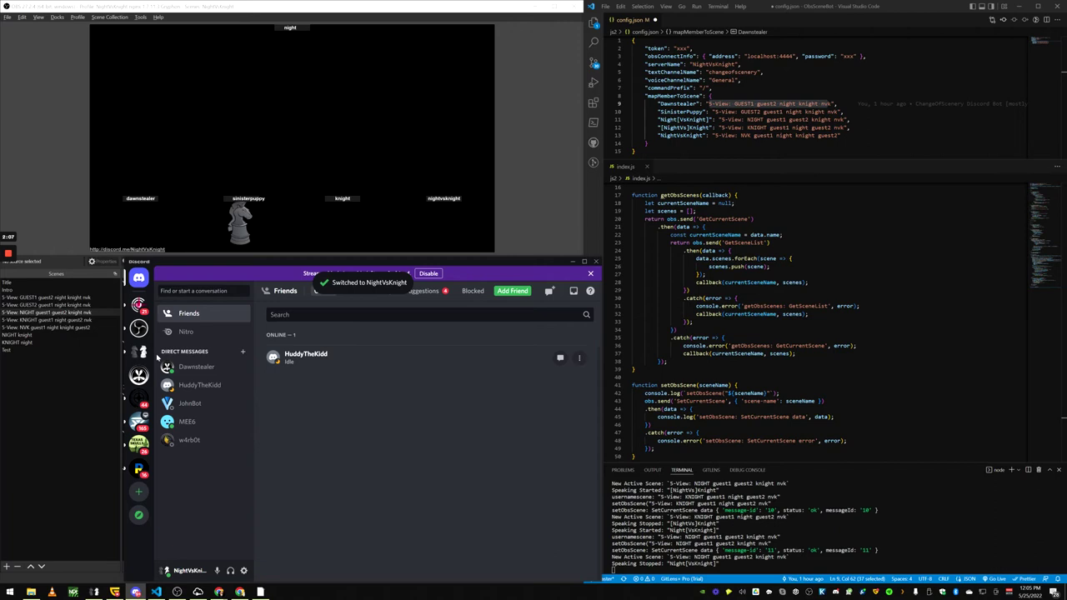
Step: Join General voice on the bot's server, then switch to another saved account
click(140, 353)
click(183, 414)
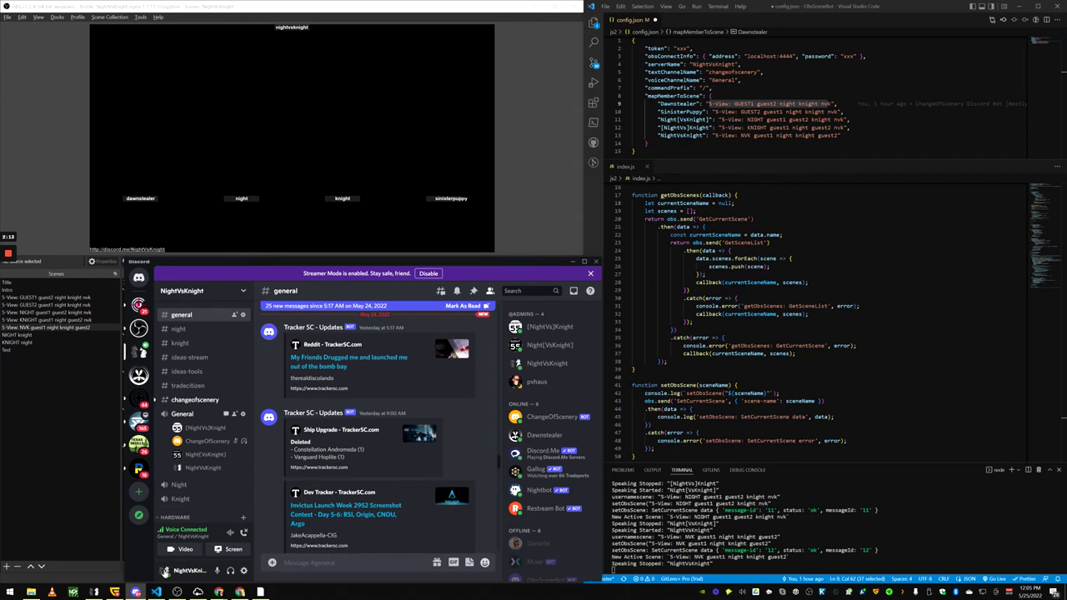
click(166, 570)
mouse_move(200, 546)
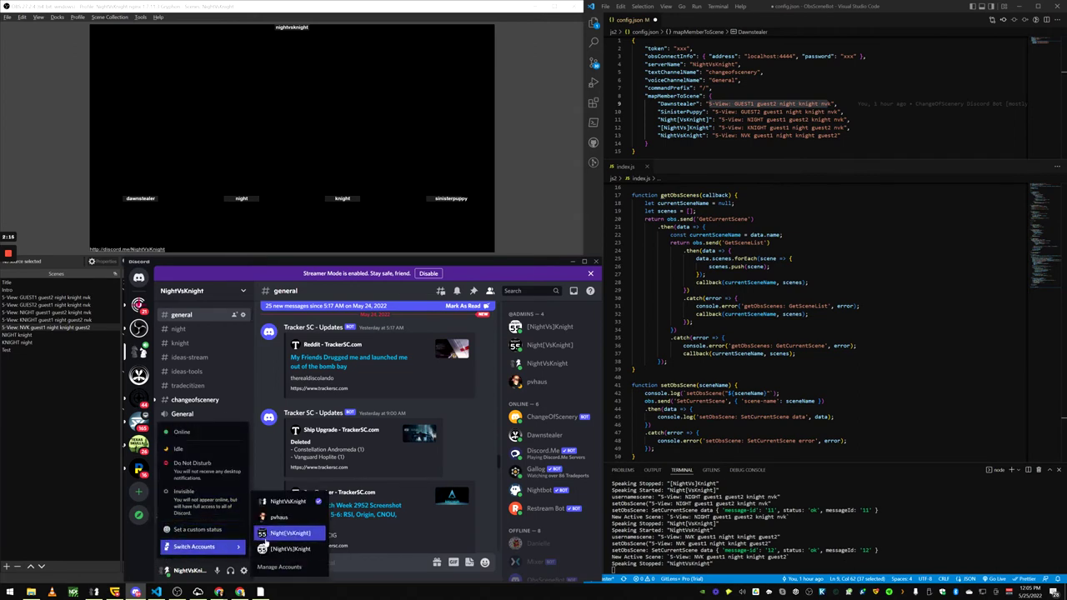
click(275, 504)
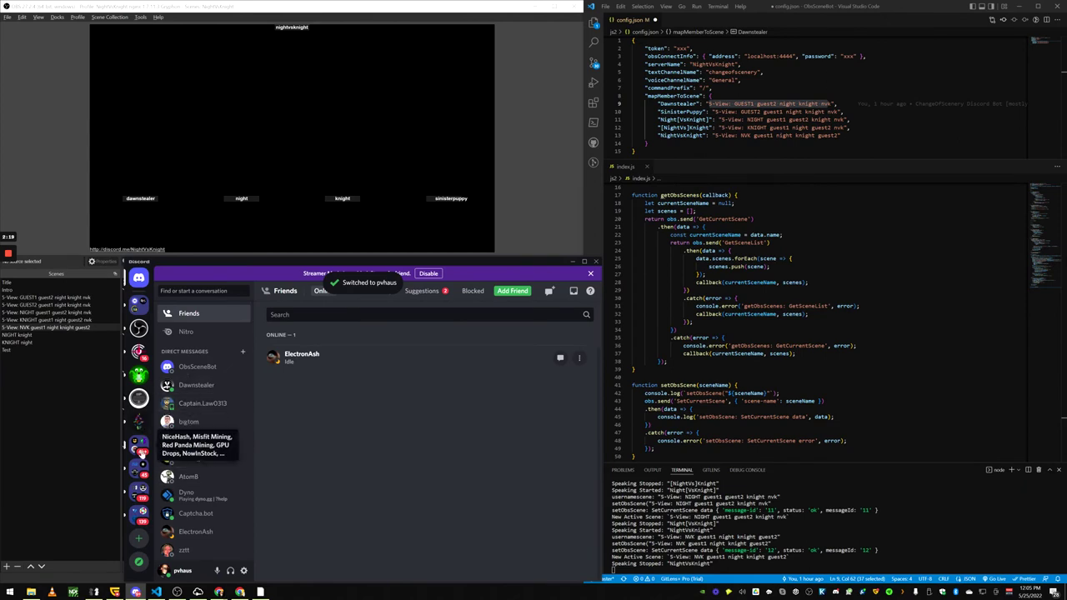
Step: As pvhaus, open the server from its folder and join General voice
click(138, 492)
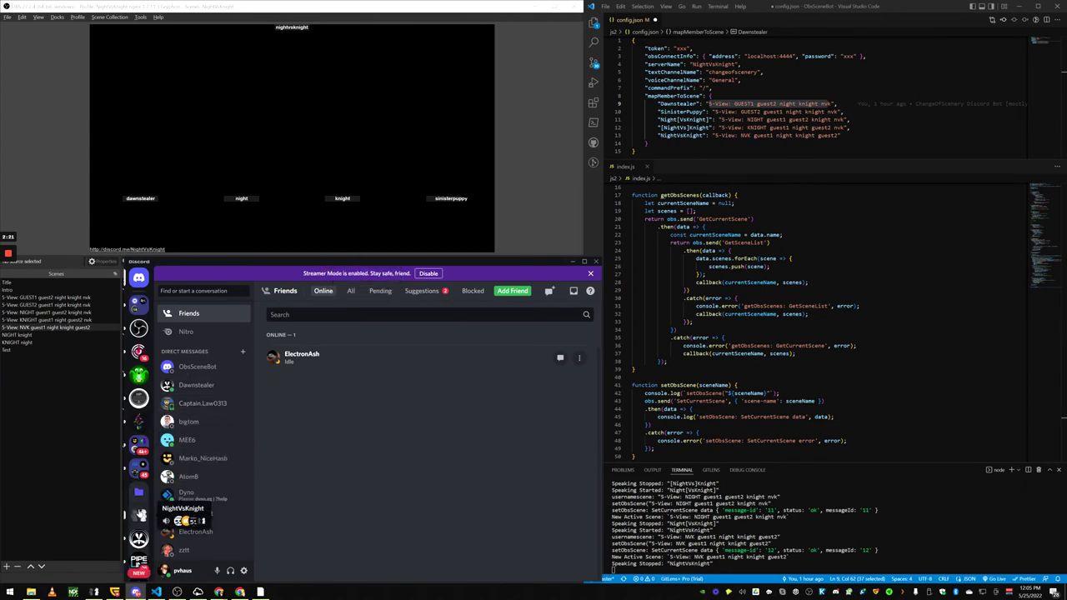
click(139, 514)
click(184, 414)
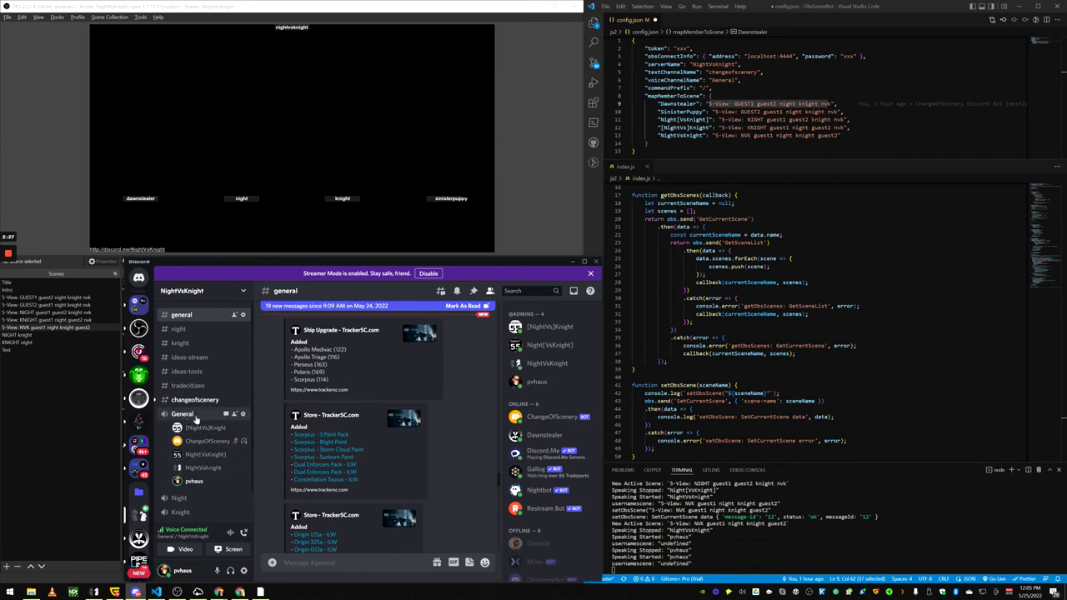
Step: Send /list in #changeofscenery to get the ten scenes, then start typing /pin
click(197, 403)
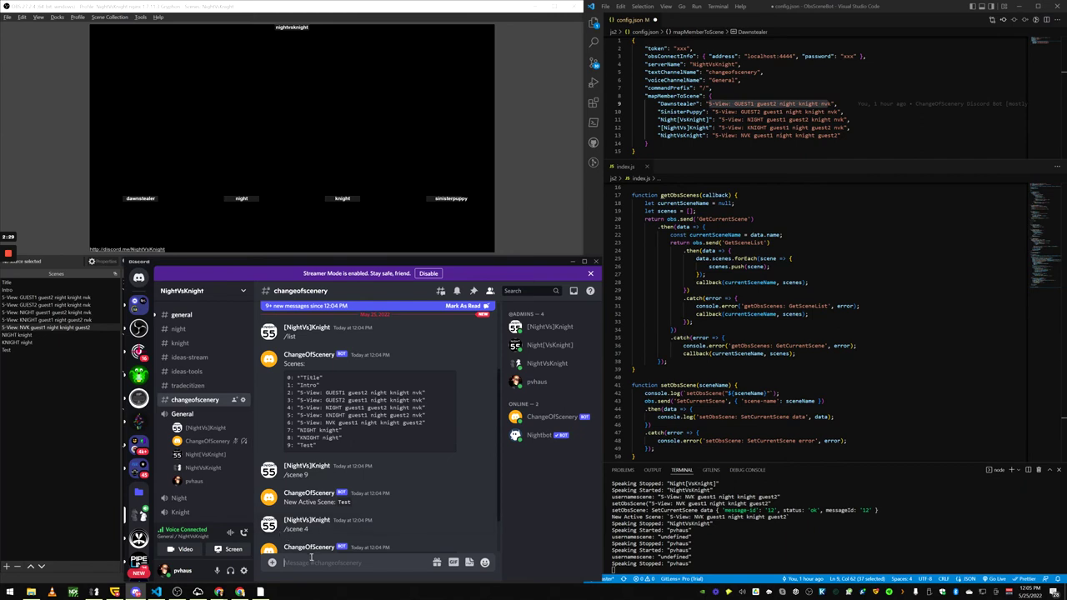
text(/list)
key(Return)
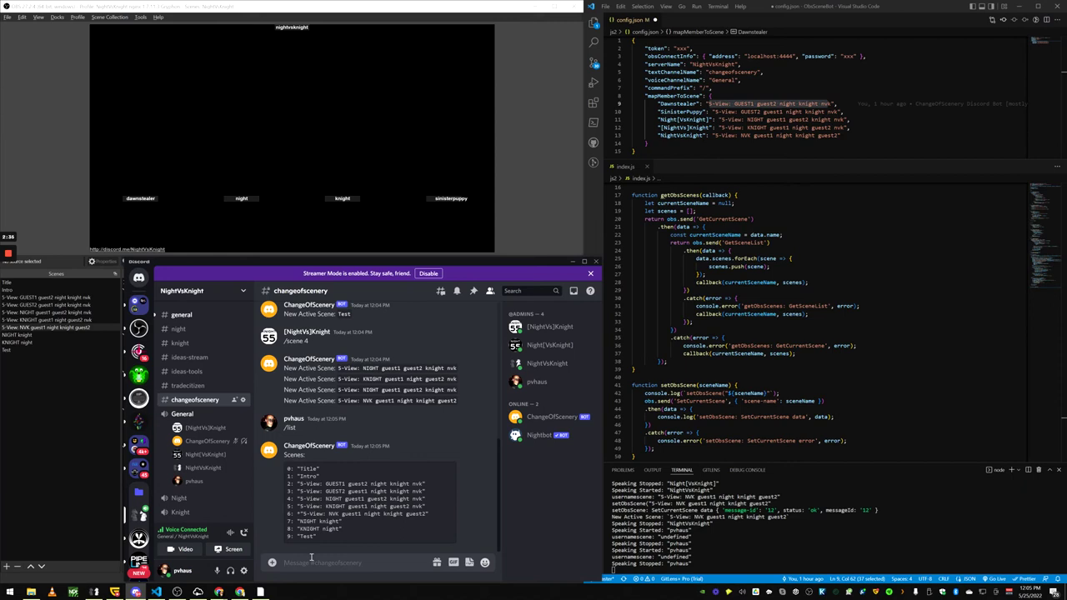
text(/pin)
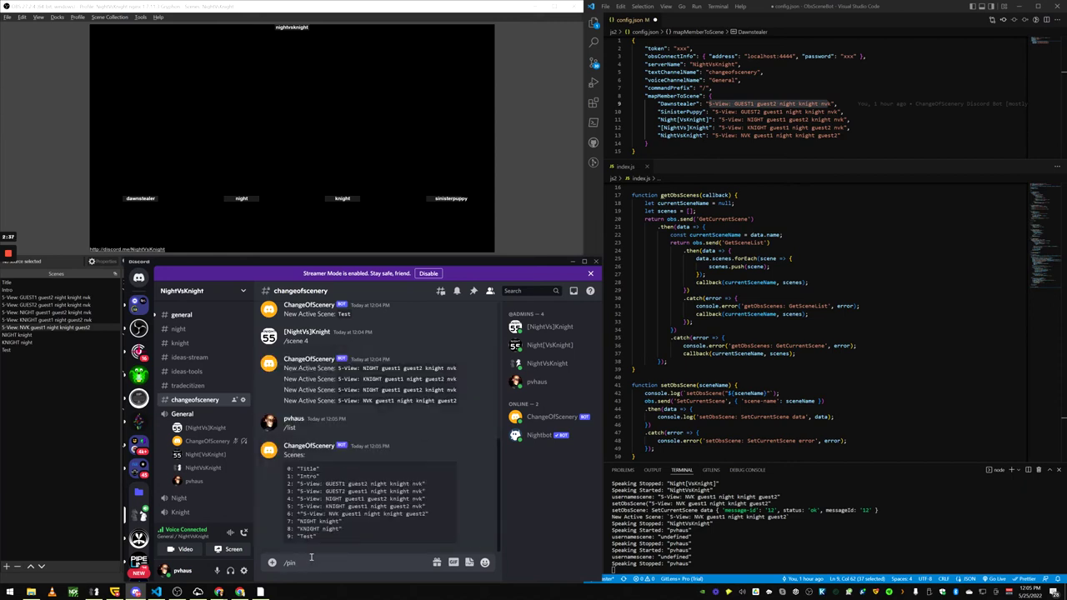